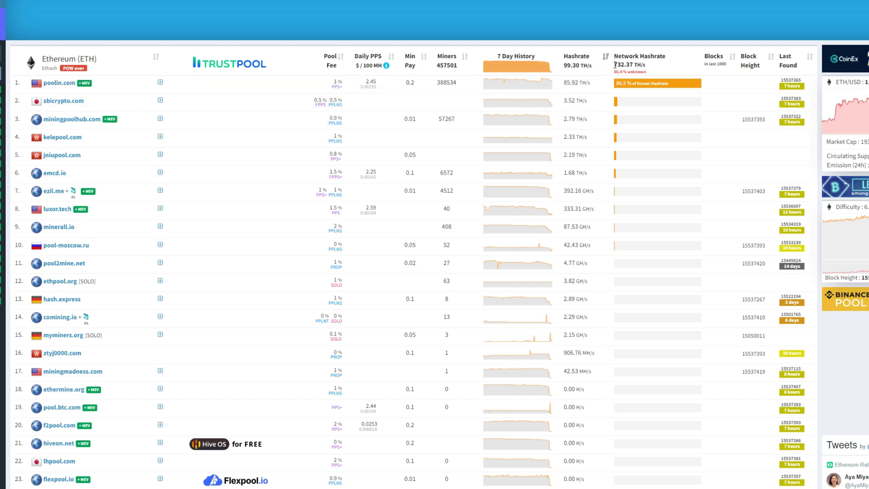
# Highlight the Ethereum network hashrate figure, then clear the highlight.
pyautogui.moveTo(615, 64); pyautogui.dragTo(649, 69)
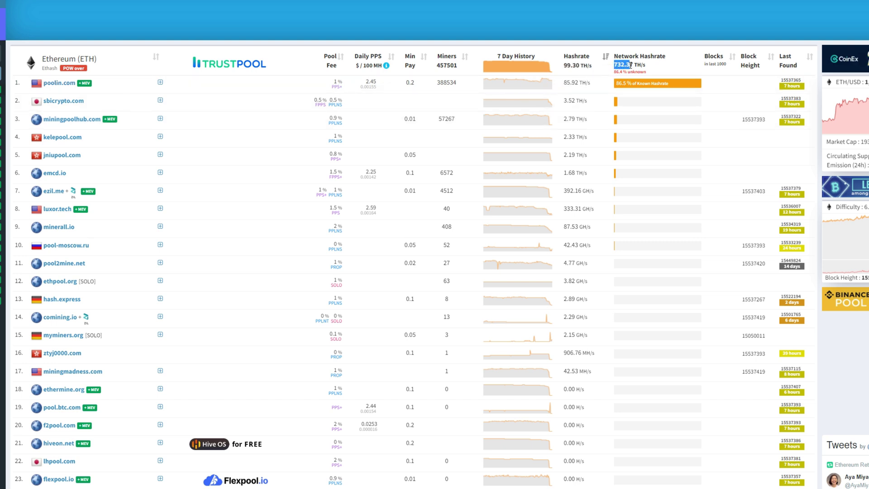
pyautogui.click(655, 69)
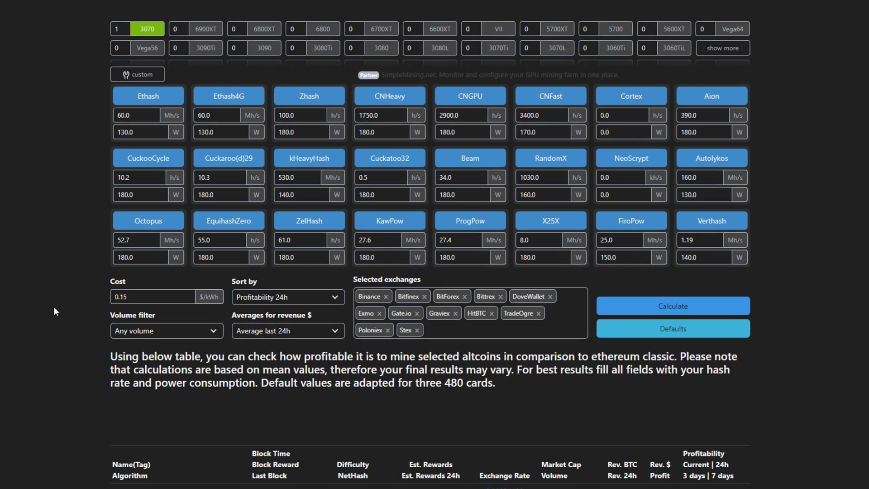
pyautogui.scroll(-3, 65, 353)
pyautogui.scroll(-2, 67, 363)
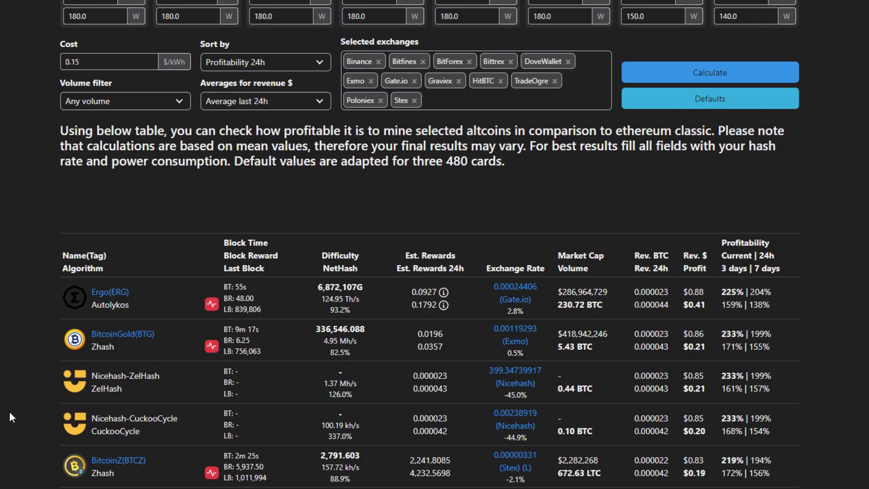
pyautogui.scroll(-3, 9, 411)
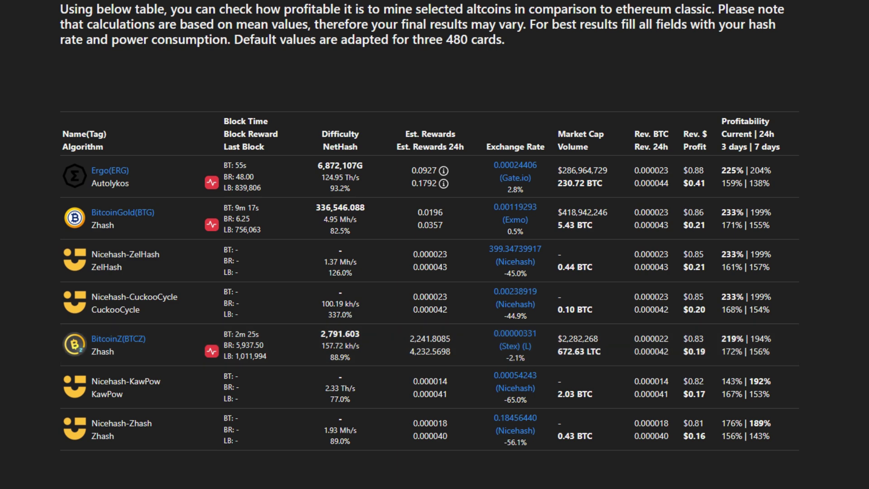
pyautogui.scroll(-2, 434, 271)
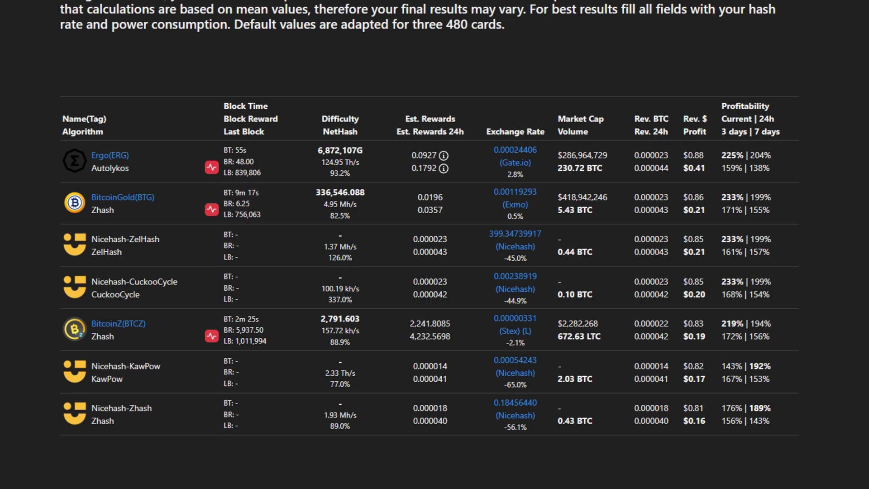
pyautogui.scroll(-2, 434, 271)
pyautogui.scroll(-2, 435, 271)
pyautogui.scroll(-2, 434, 272)
pyautogui.scroll(-2, 481, 126)
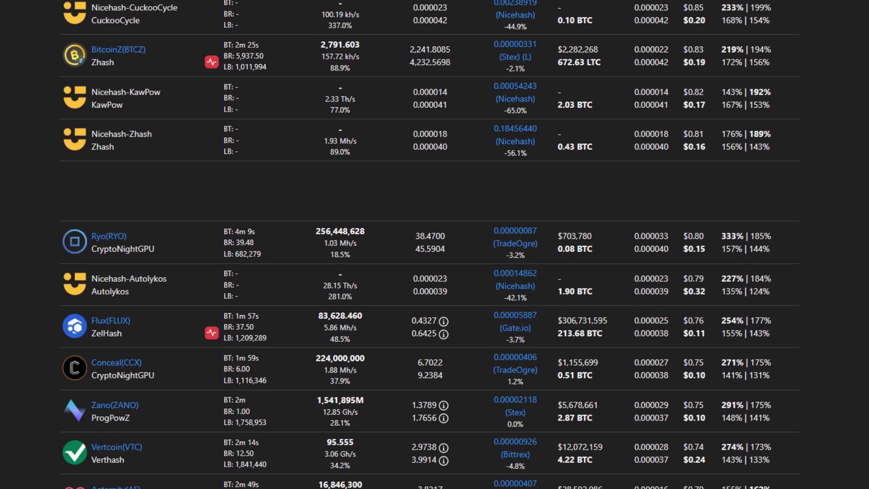
pyautogui.scroll(-2, 481, 127)
pyautogui.scroll(-2, 481, 126)
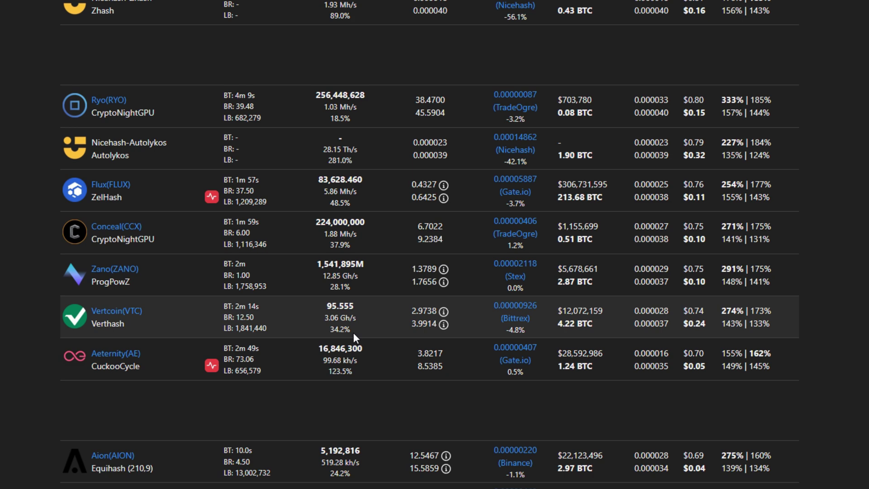
pyautogui.scroll(-3, 354, 332)
pyautogui.scroll(-3, 354, 332)
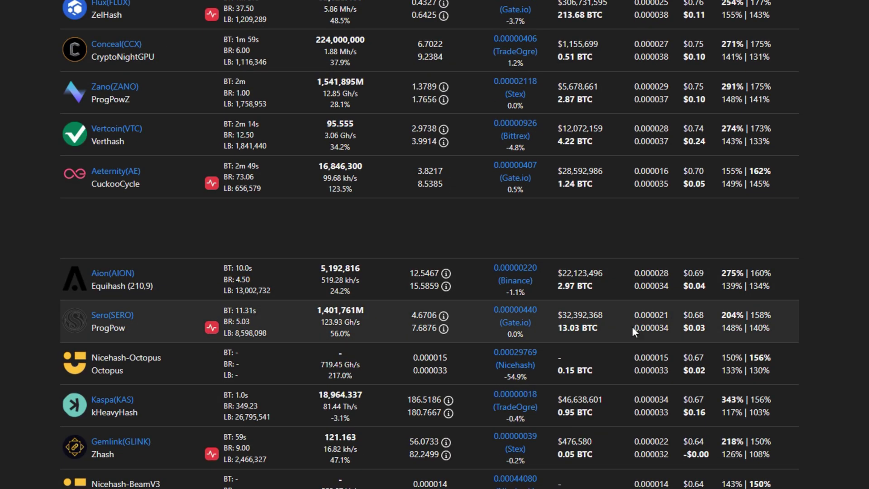
pyautogui.scroll(-2, 435, 389)
pyautogui.scroll(-2, 436, 389)
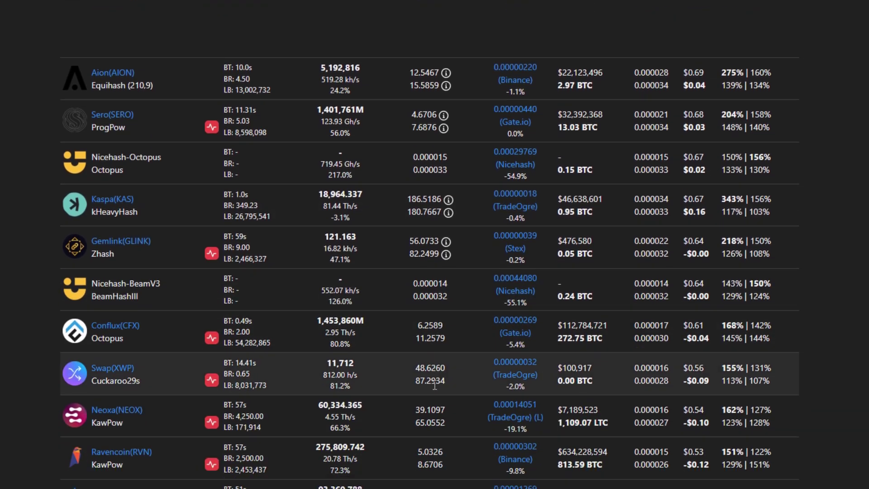
pyautogui.scroll(-1, 436, 384)
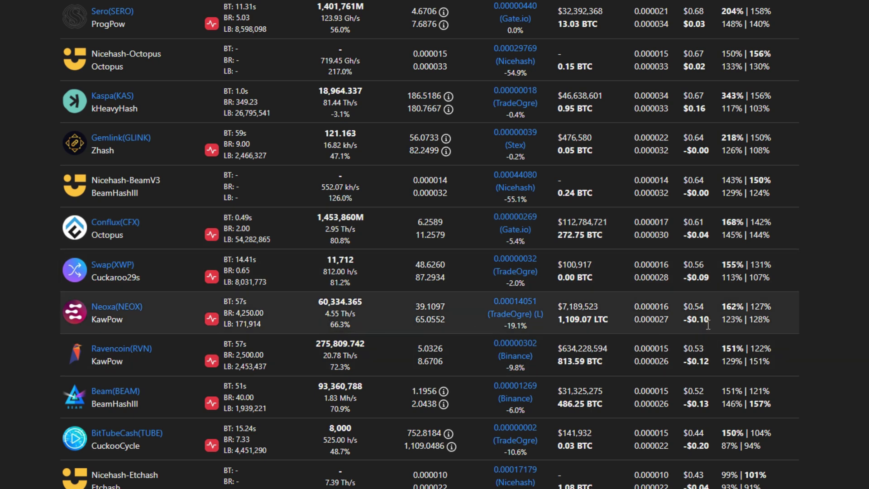
pyautogui.moveTo(711, 319); pyautogui.dragTo(688, 319)
pyautogui.click(684, 320)
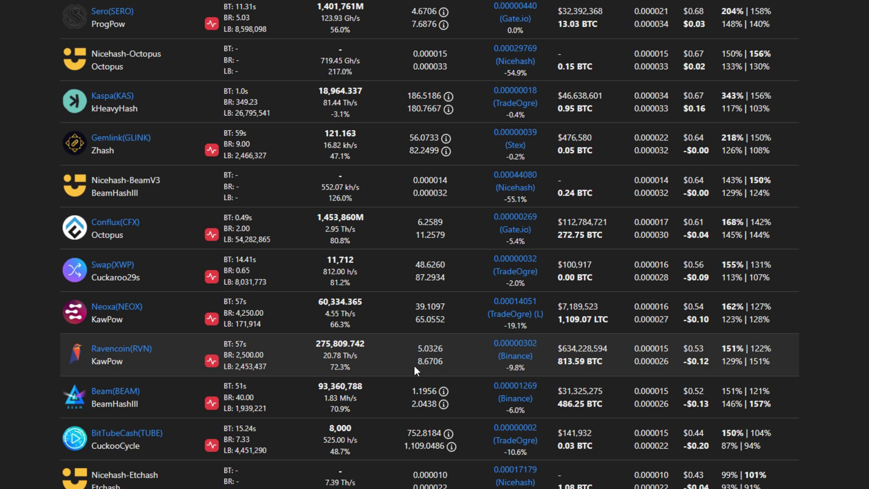
pyautogui.scroll(-2, 416, 364)
pyautogui.scroll(-1, 416, 365)
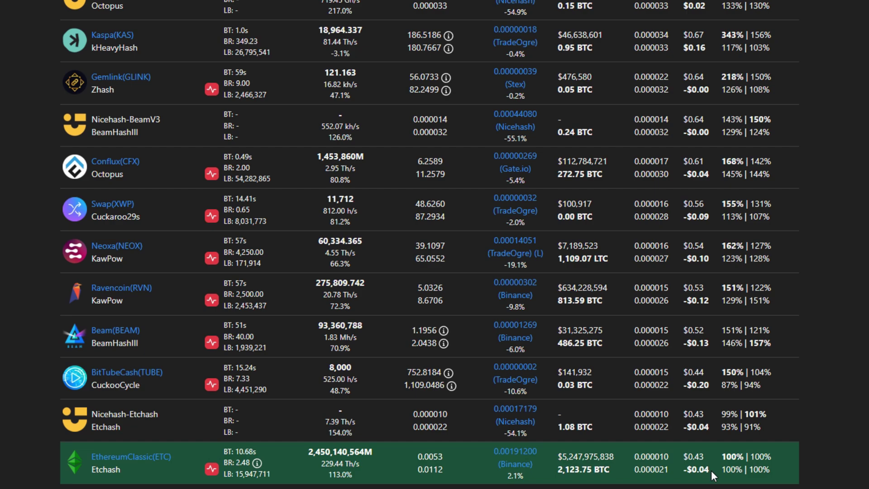
pyautogui.scroll(3, 421, 465)
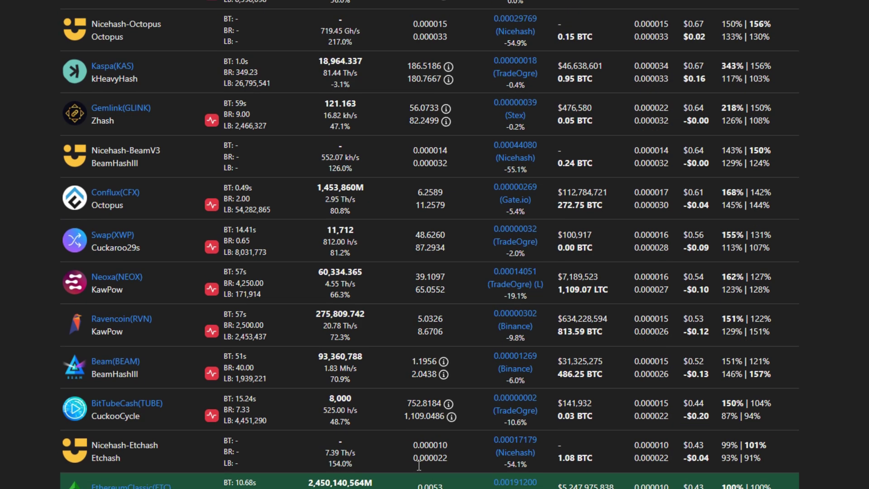
pyautogui.scroll(5, 421, 465)
pyautogui.scroll(4, 421, 466)
pyautogui.scroll(4, 418, 465)
pyautogui.scroll(3, 418, 465)
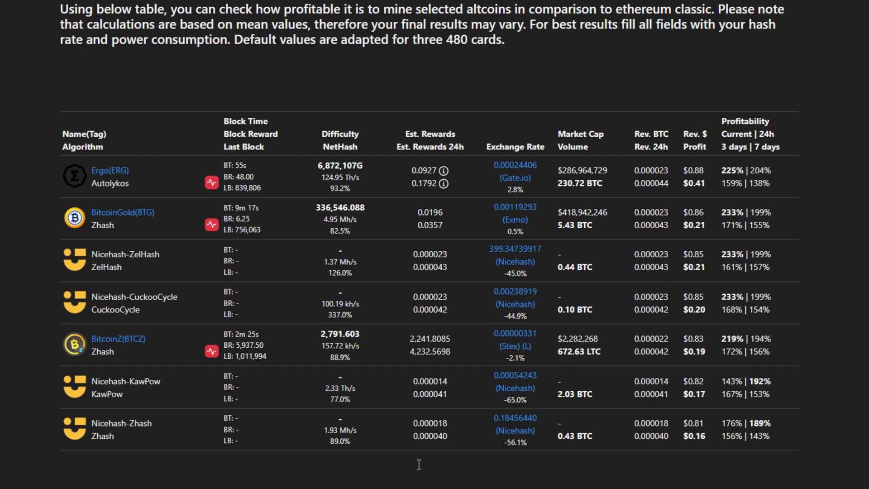
pyautogui.scroll(4, 418, 465)
pyautogui.scroll(3, 417, 465)
pyautogui.scroll(-1, 416, 464)
pyautogui.scroll(-2, 416, 464)
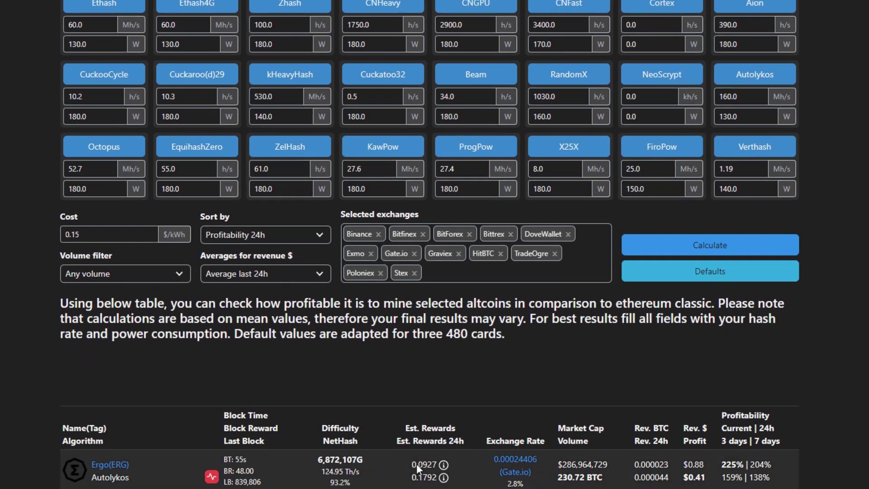
pyautogui.scroll(-1, 416, 464)
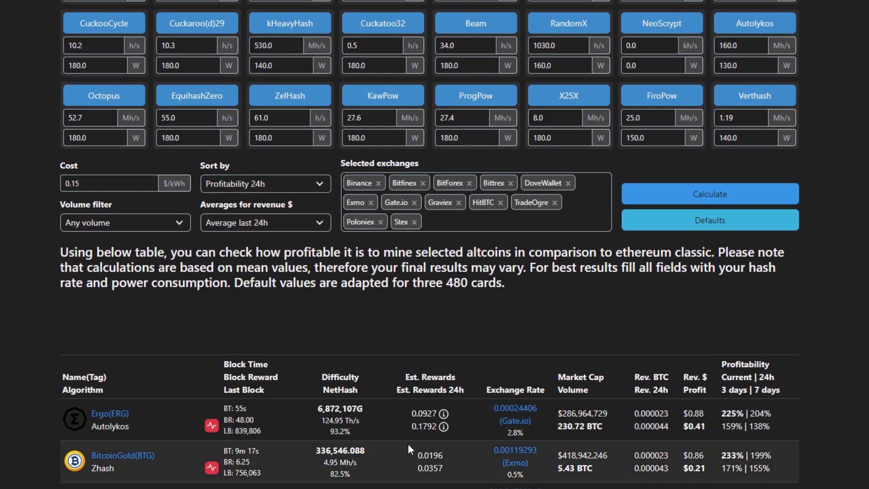
pyautogui.scroll(-2, 407, 441)
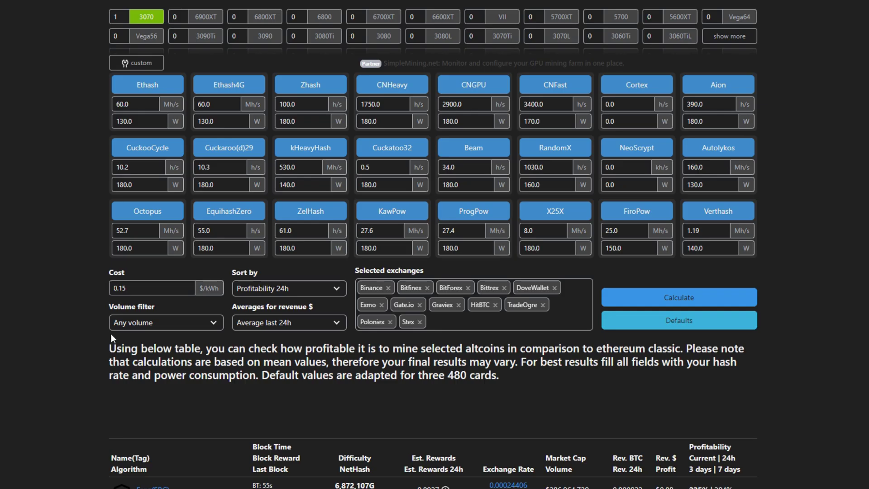
pyautogui.scroll(-5, 111, 336)
pyautogui.scroll(-3, 272, 272)
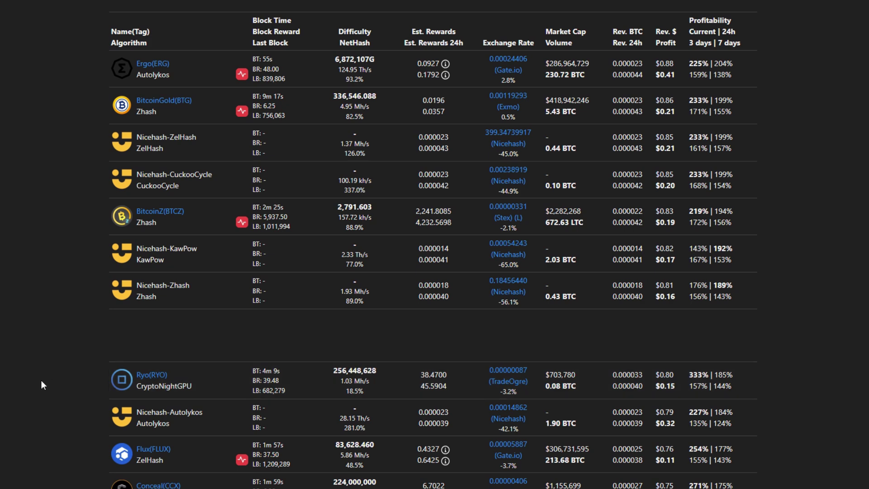
pyautogui.scroll(3, 44, 372)
pyautogui.scroll(3, 44, 372)
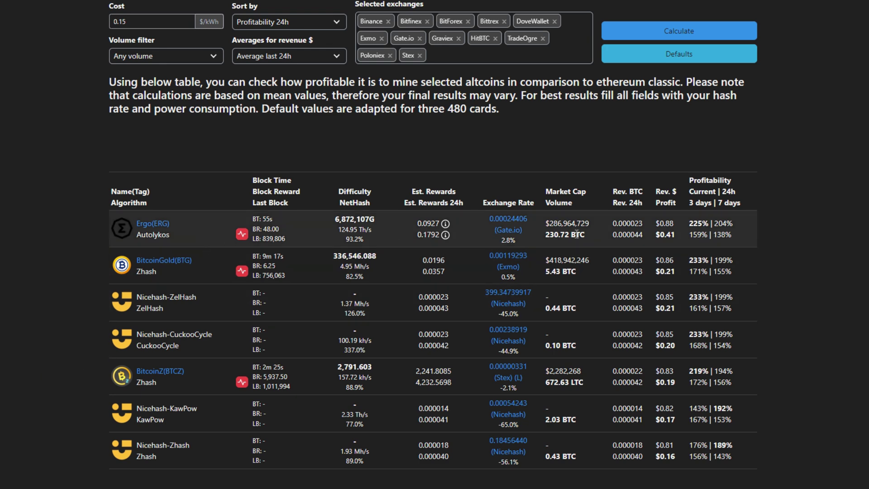
pyautogui.scroll(-3, 57, 400)
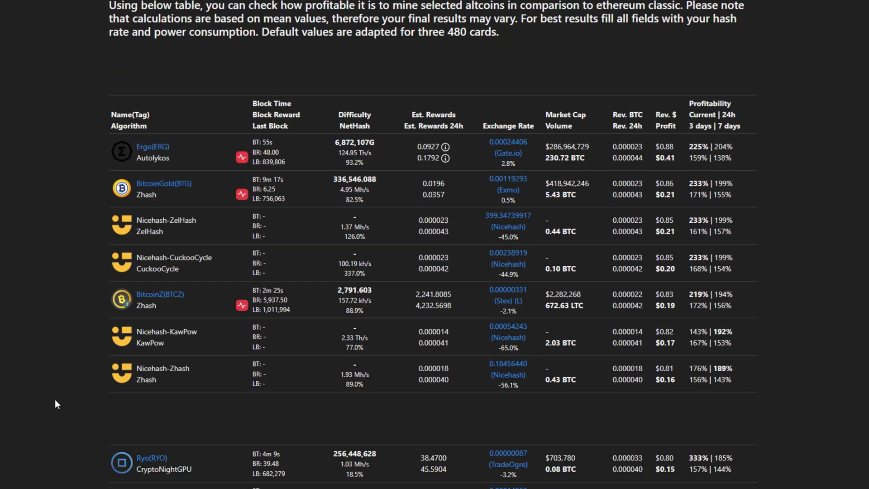
pyautogui.scroll(-3, 58, 401)
pyautogui.scroll(-3, 56, 397)
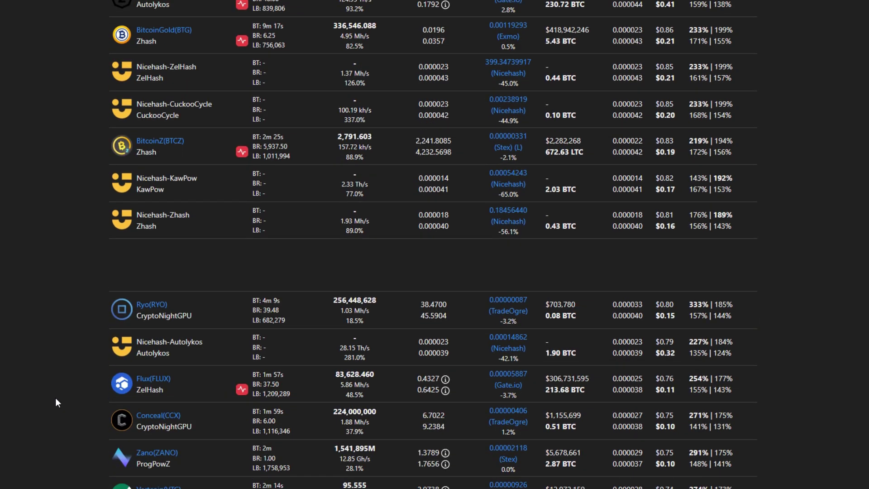
pyautogui.scroll(-3, 55, 396)
pyautogui.scroll(3, 55, 398)
pyautogui.scroll(6, 55, 397)
pyautogui.scroll(3, 55, 402)
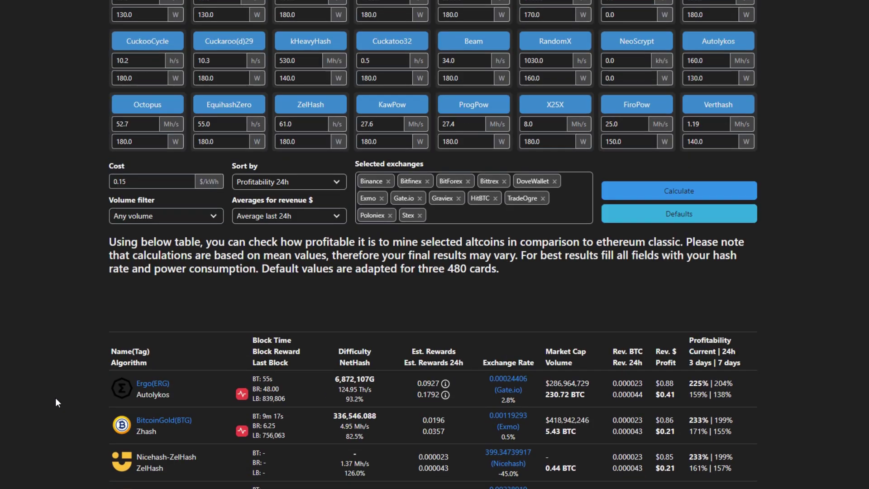
pyautogui.scroll(-3, 56, 397)
pyautogui.scroll(-3, 55, 397)
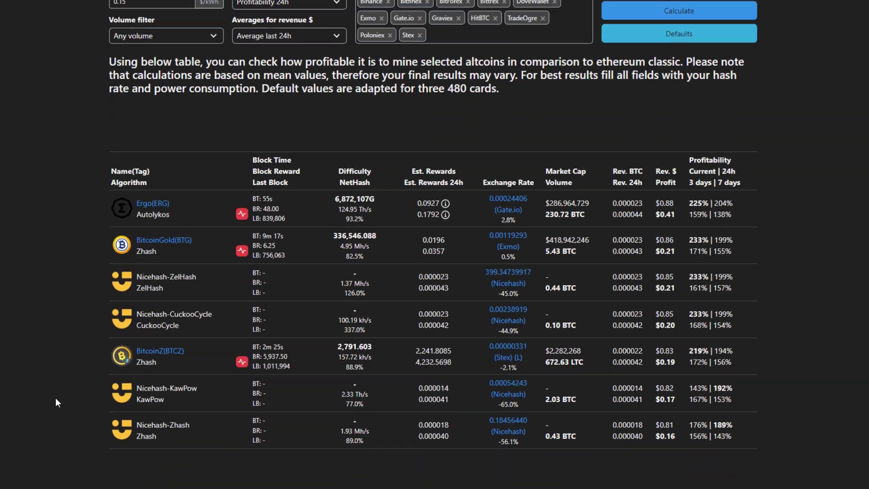
pyautogui.scroll(-3, 56, 397)
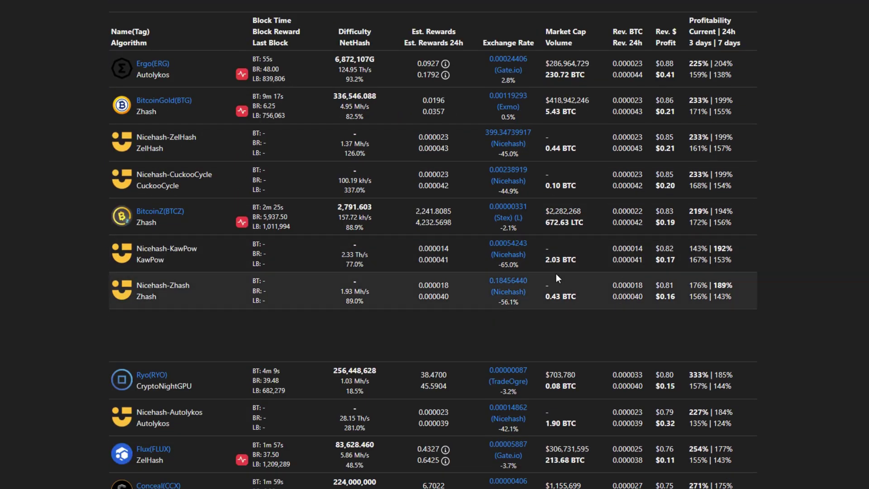
pyautogui.scroll(-3, 60, 351)
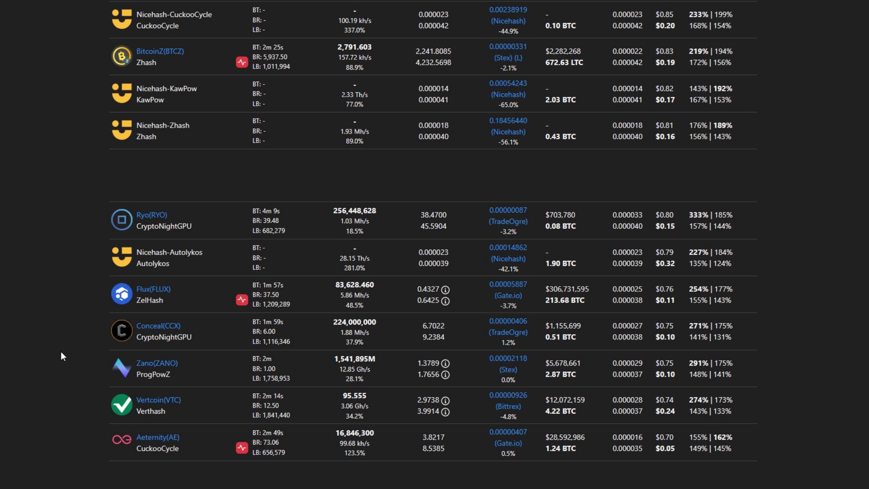
pyautogui.scroll(-2, 61, 351)
pyautogui.scroll(-3, 61, 351)
pyautogui.scroll(-2, 57, 352)
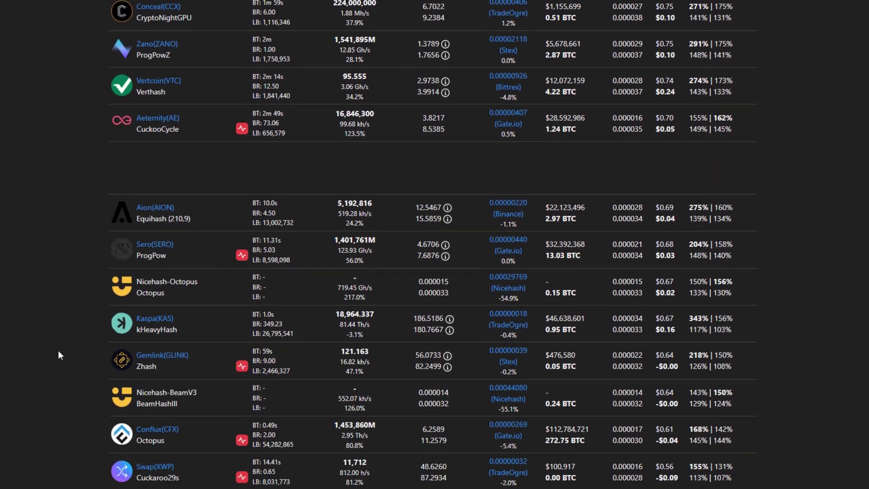
pyautogui.scroll(3, 58, 352)
pyautogui.scroll(4, 58, 351)
pyautogui.scroll(3, 58, 351)
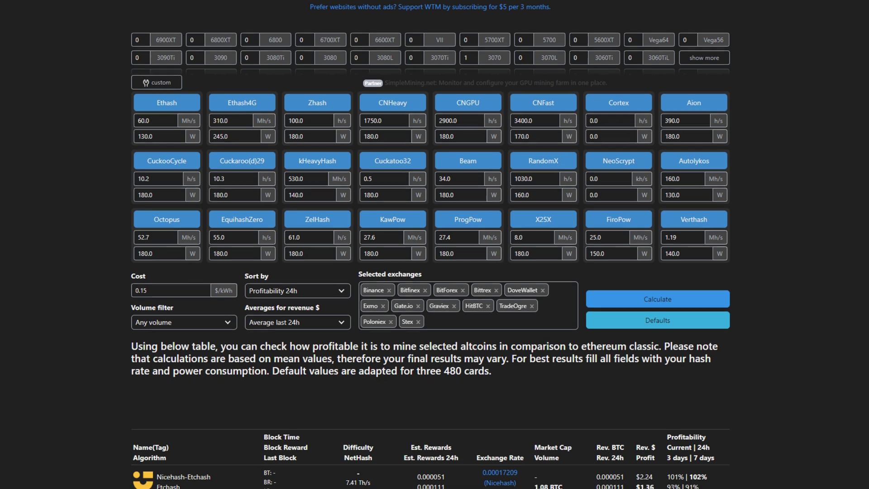
pyautogui.scroll(-1, 434, 306)
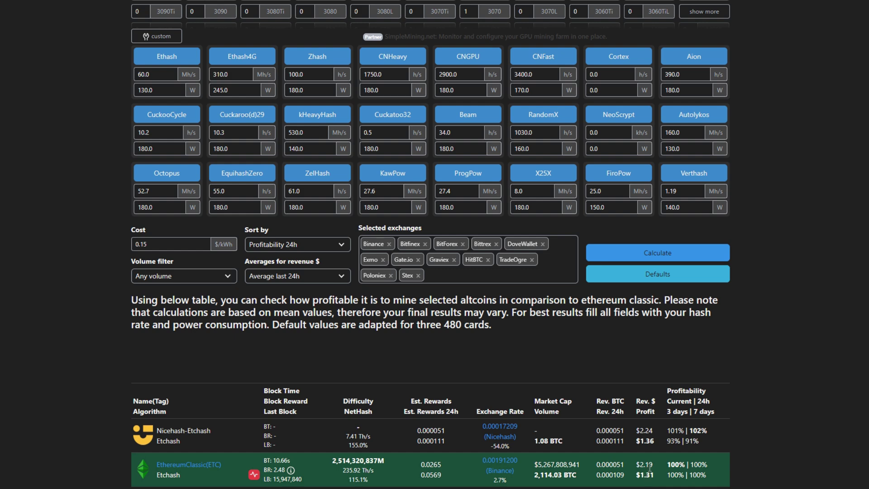
pyautogui.scroll(1, 36, 278)
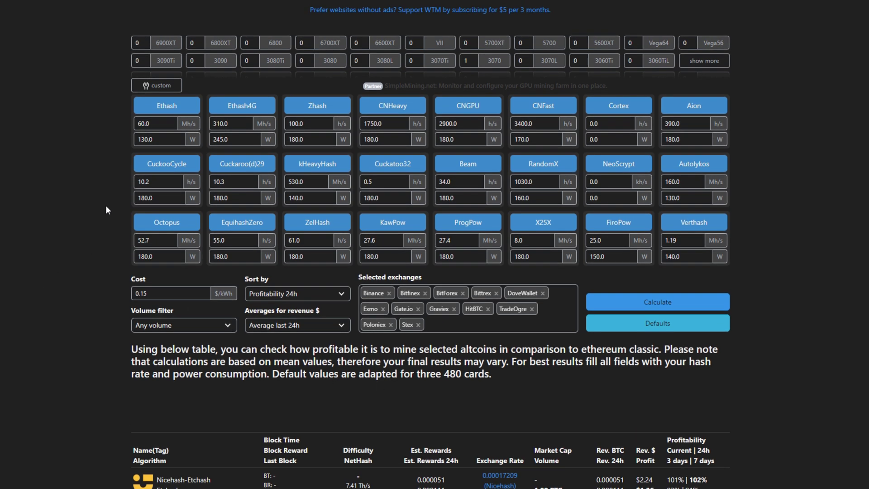
# Replace the Ethash4G hashrate with 580 and its 245 W power with 286, then recalculate.
pyautogui.doubleClick(231, 123)
pyautogui.write('31')
pyautogui.press('BackSpace')
pyautogui.press('BackSpace')
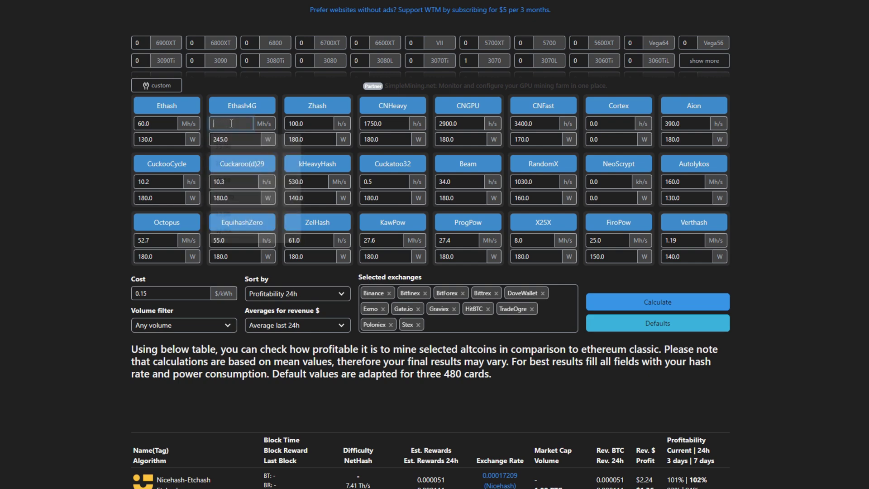
pyautogui.write('580')
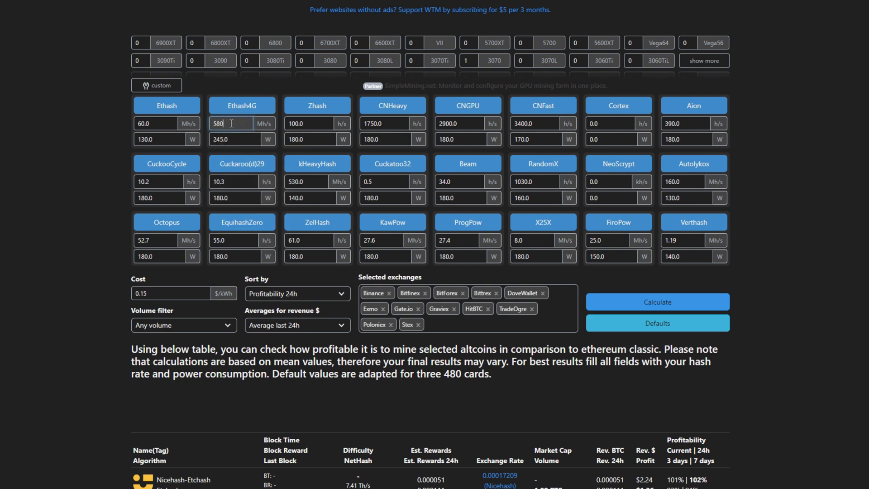
pyautogui.click(234, 139)
pyautogui.doubleClick(225, 139)
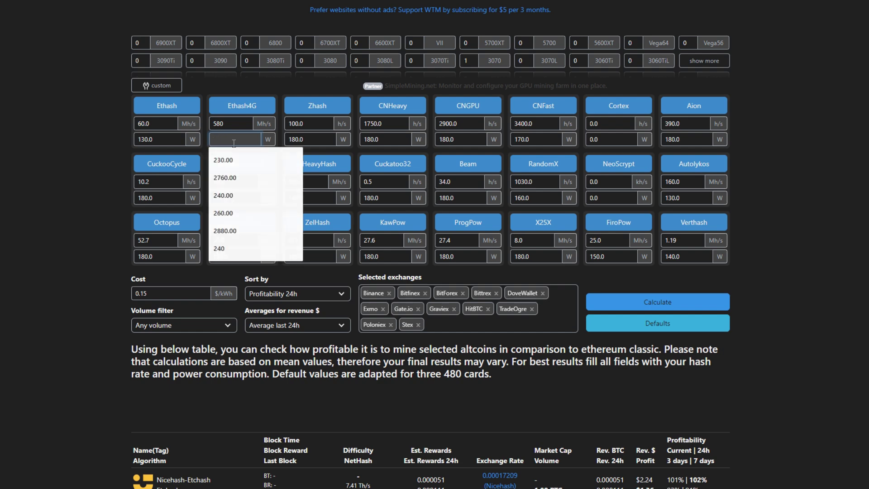
pyautogui.press('BackSpace')
pyautogui.write('286')
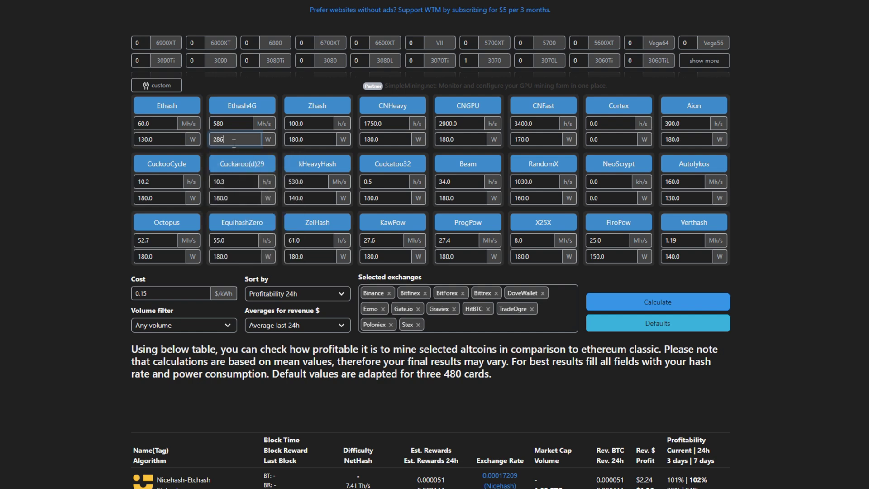
pyautogui.click(658, 302)
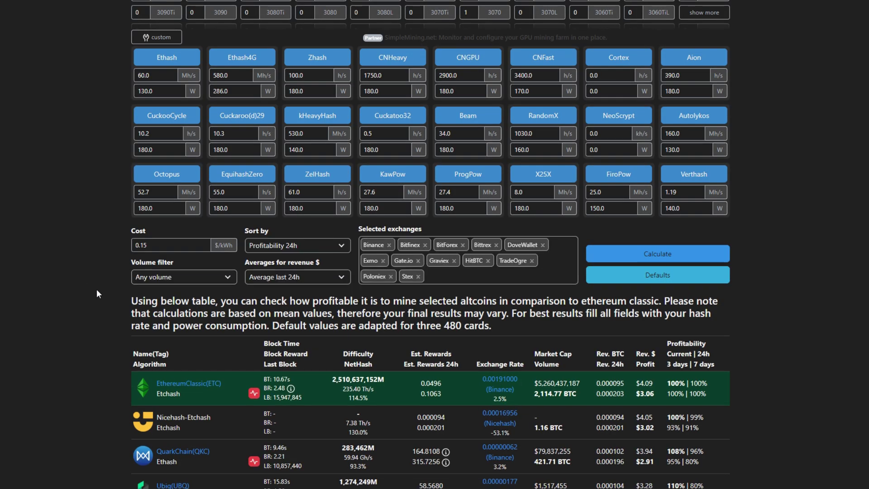
pyautogui.scroll(-2, 79, 307)
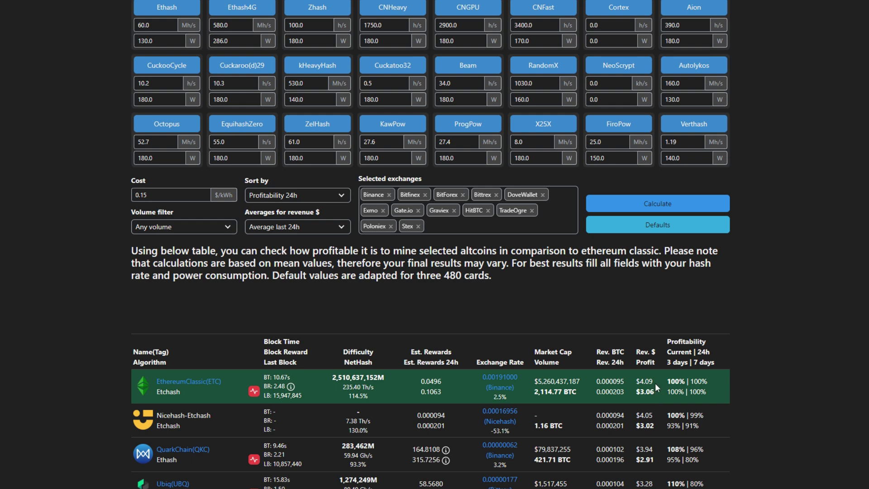
pyautogui.scroll(2, 41, 405)
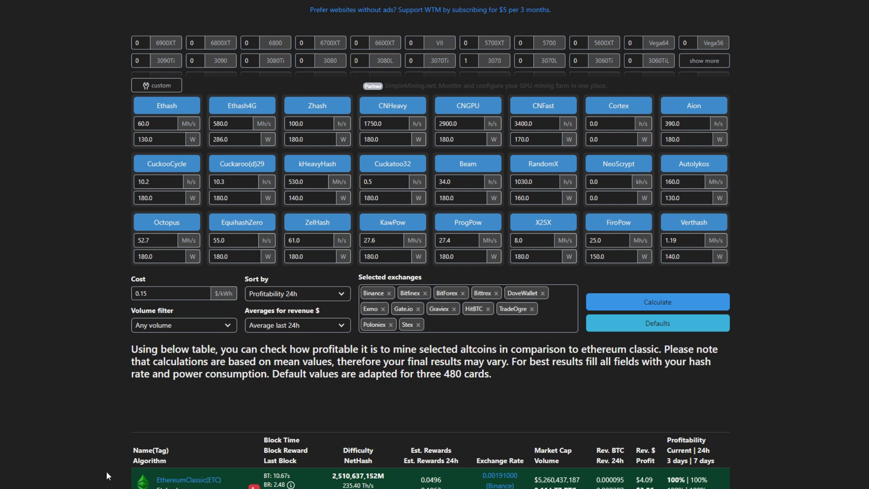
pyautogui.scroll(-3, 106, 472)
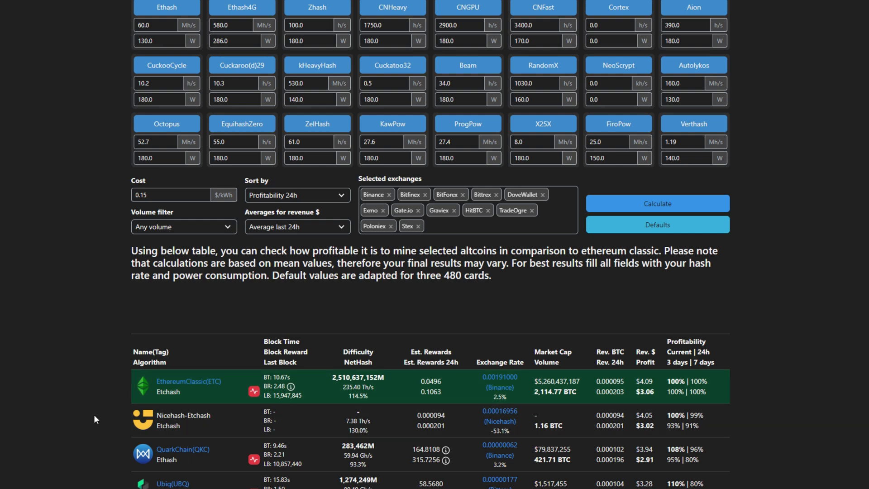
pyautogui.scroll(3, 84, 426)
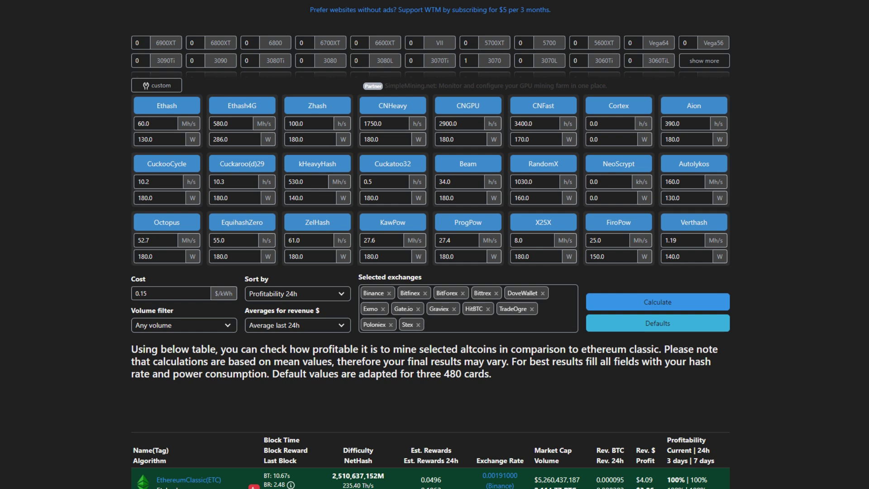
pyautogui.scroll(-3, 73, 385)
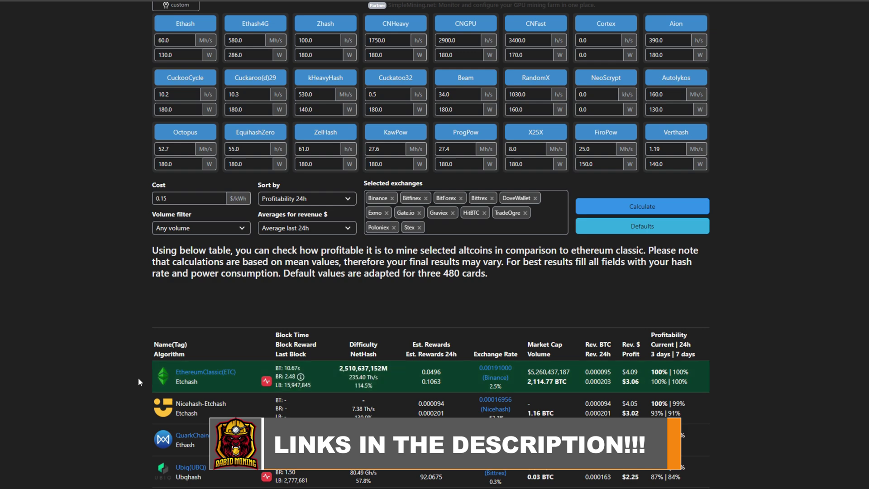
pyautogui.scroll(3, 120, 371)
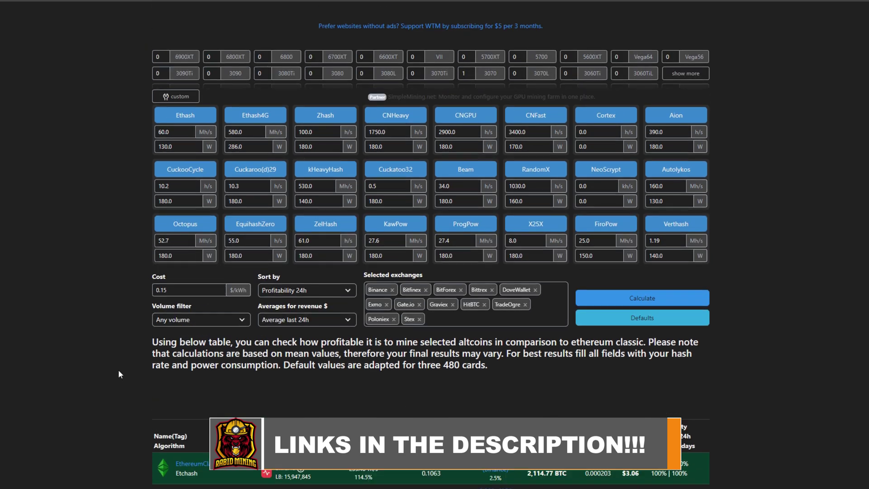